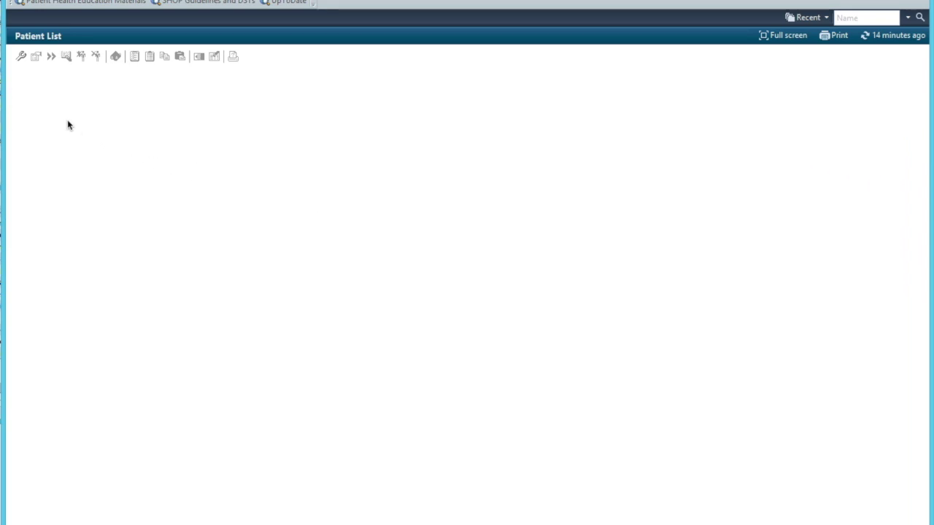
Start a new patient list of the Relationship type
left_click(22, 57)
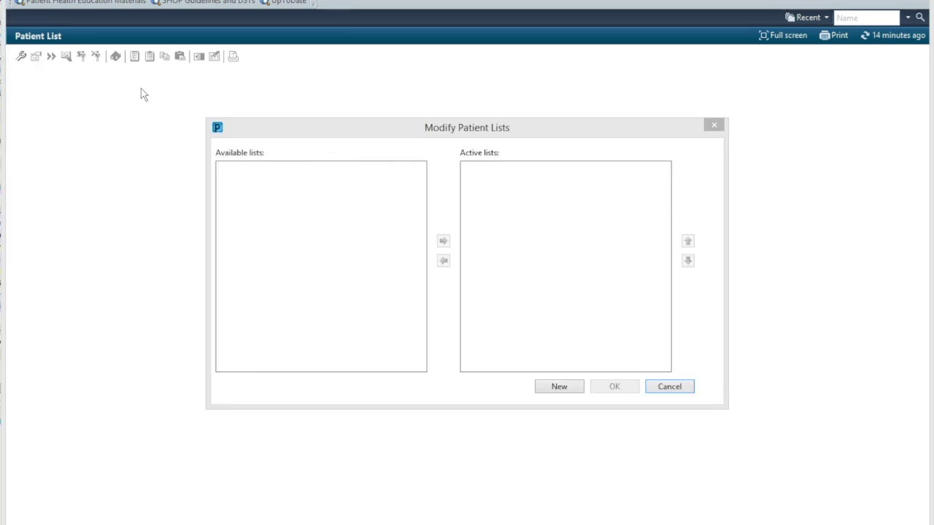
left_click(571, 392)
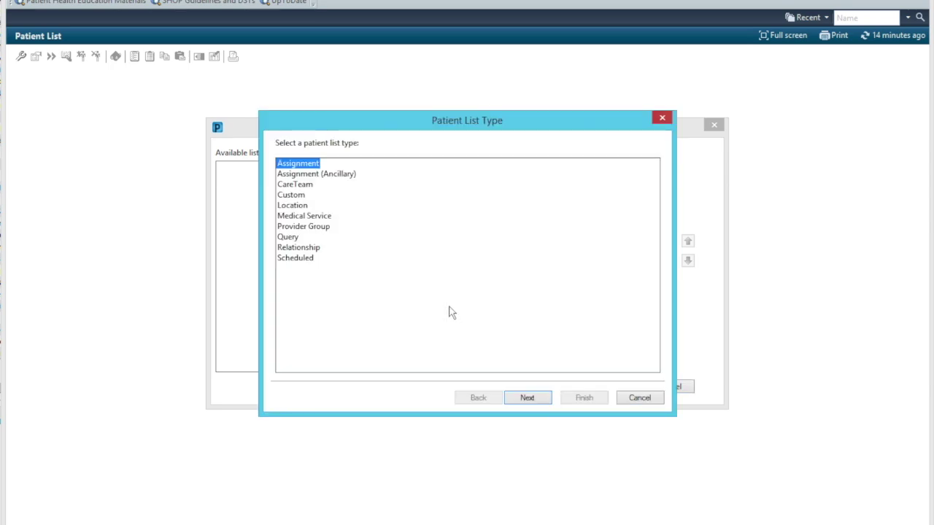
double_click(299, 247)
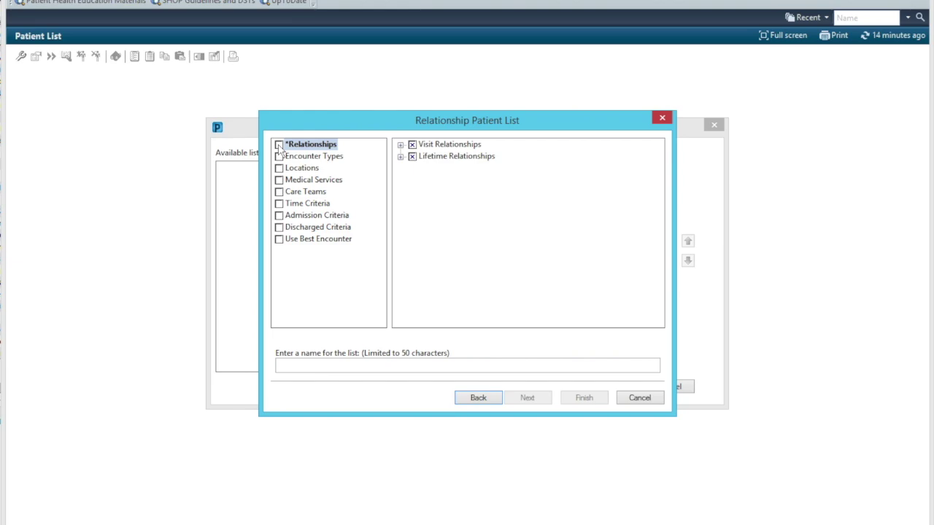
Filter the list to Admitting Physician, Covering Provider and Consulting Provider visit relationships
left_click(400, 145)
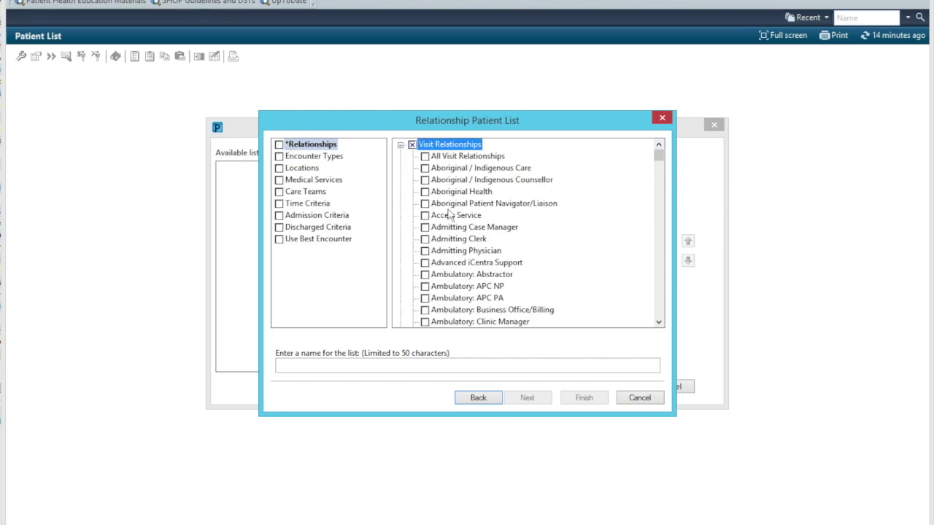
left_click(425, 251)
scroll(429, 257, "down", 10)
left_click(425, 274)
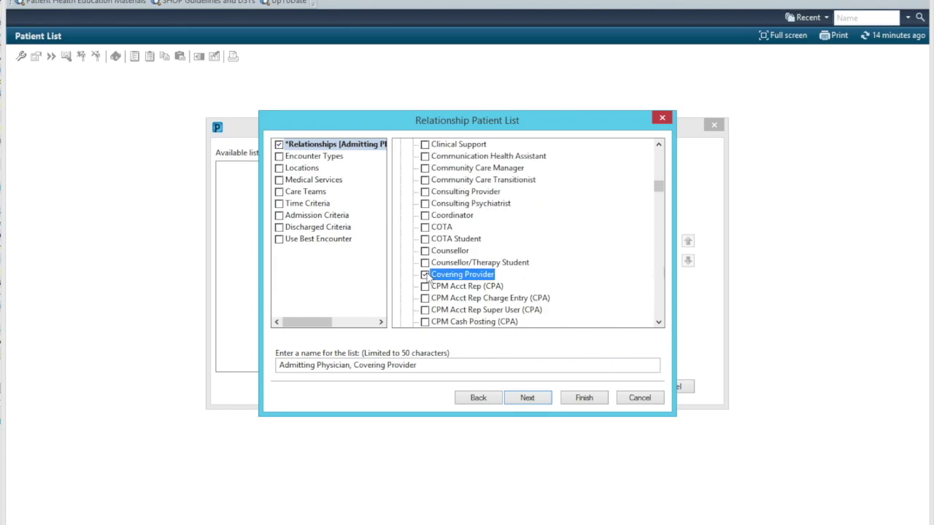
left_click(425, 192)
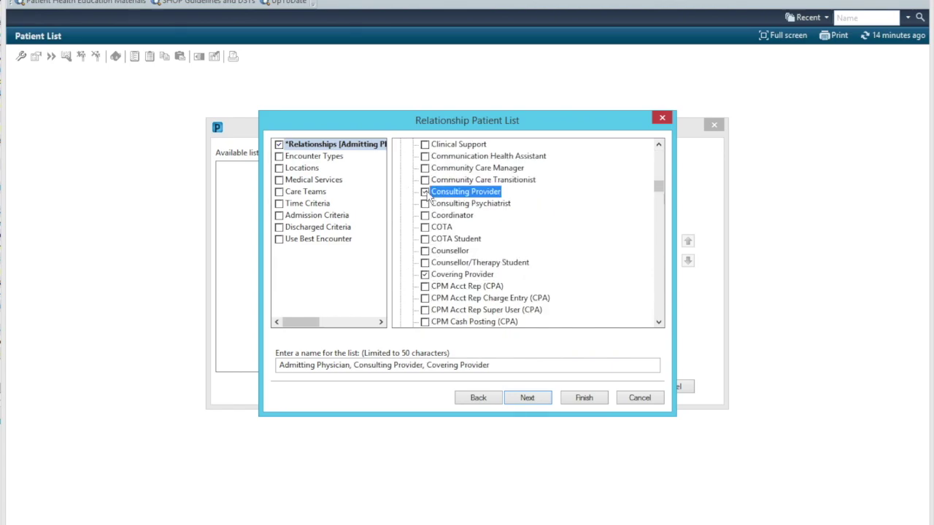
left_click(281, 158)
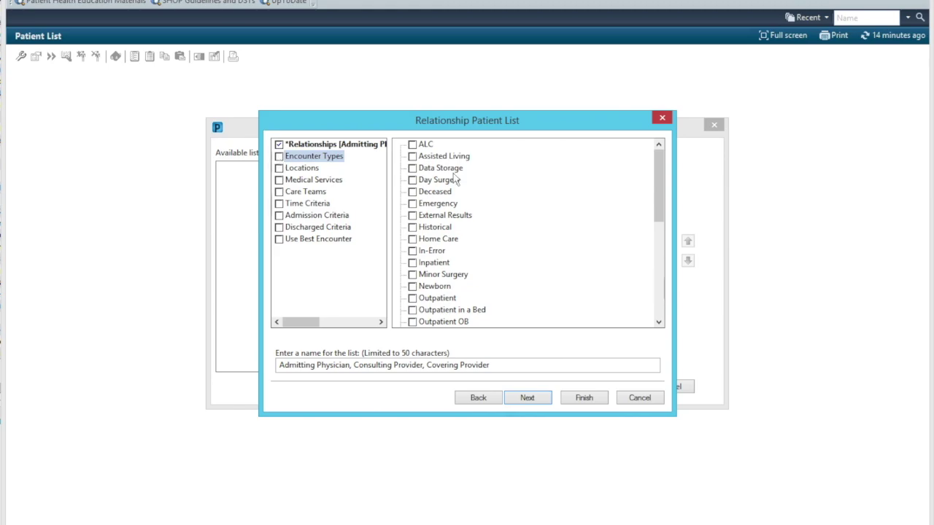
Include Emergency, Inpatient, ALC and Residential encounter types
left_click(413, 204)
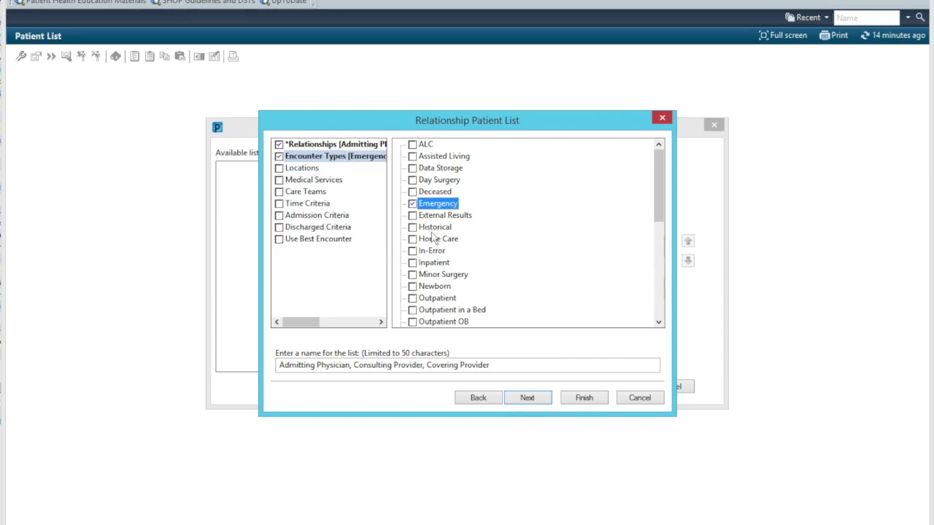
left_click(413, 263)
left_click(413, 145)
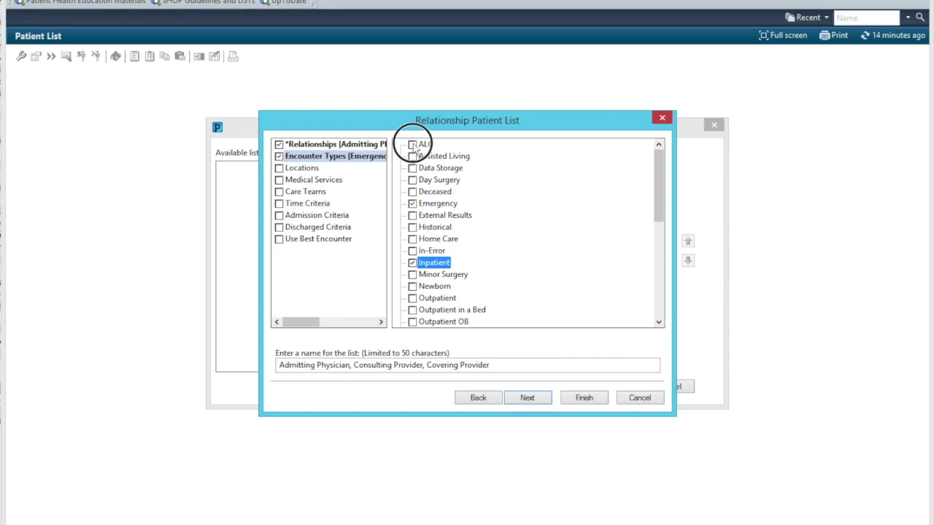
scroll(448, 292, "down", 6)
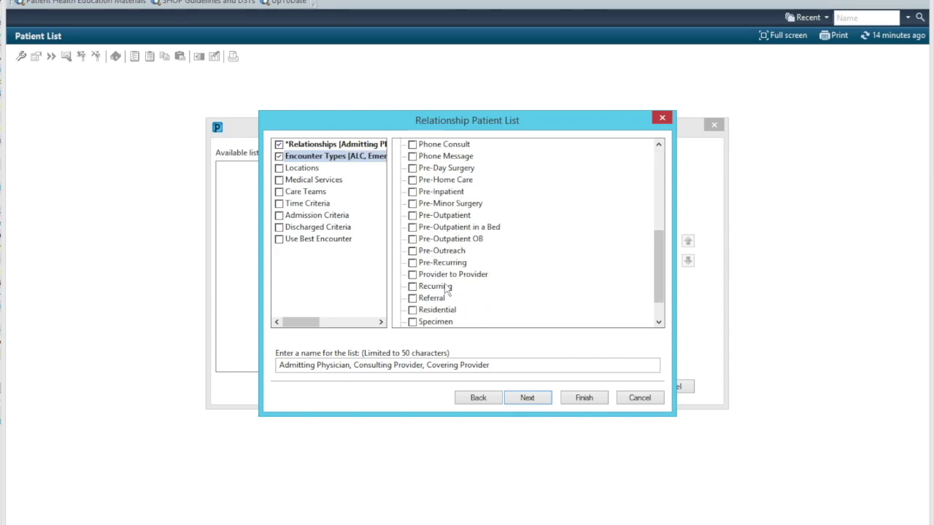
left_click(413, 309)
scroll(424, 306, "down", 1)
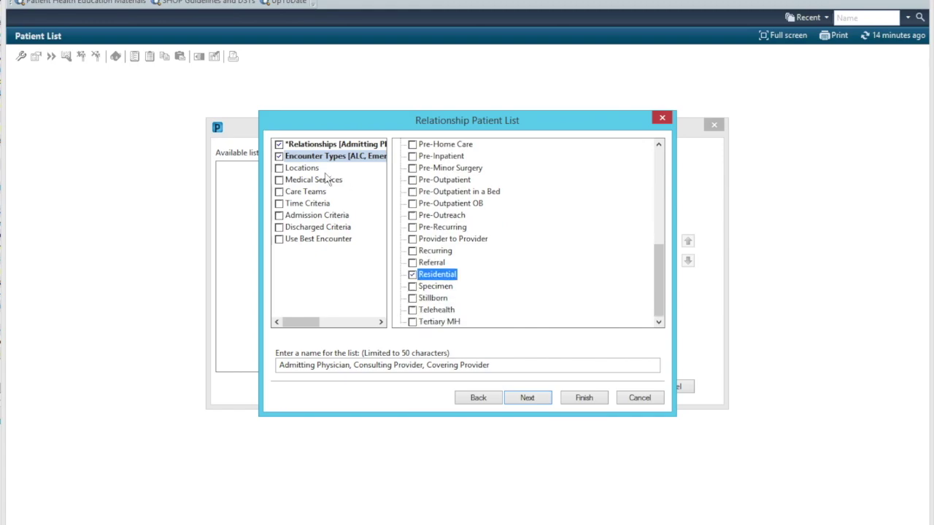
Limit locations to LGH 2 East, LGH 3 East and LGH PACU 1 under LGH Lions Gate Hospital
left_click(283, 170)
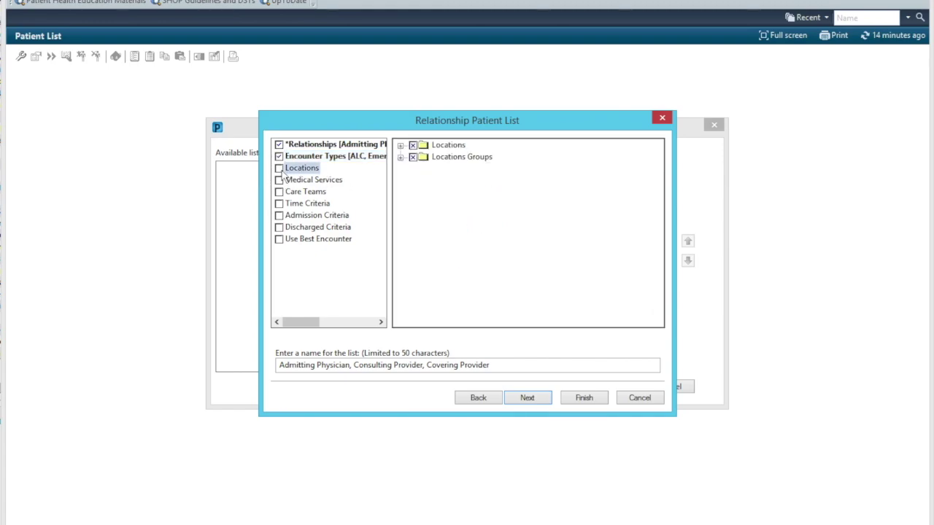
left_click(402, 145)
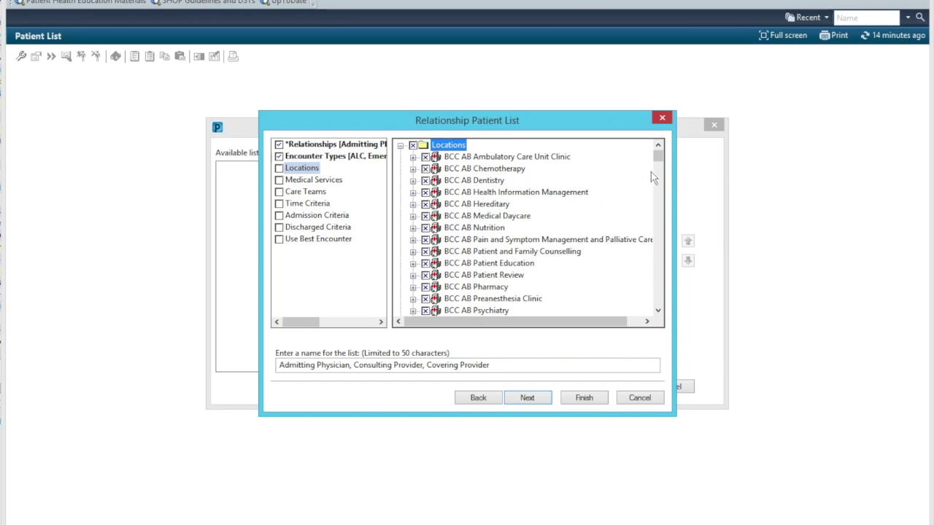
scroll(493, 186, "down", 10)
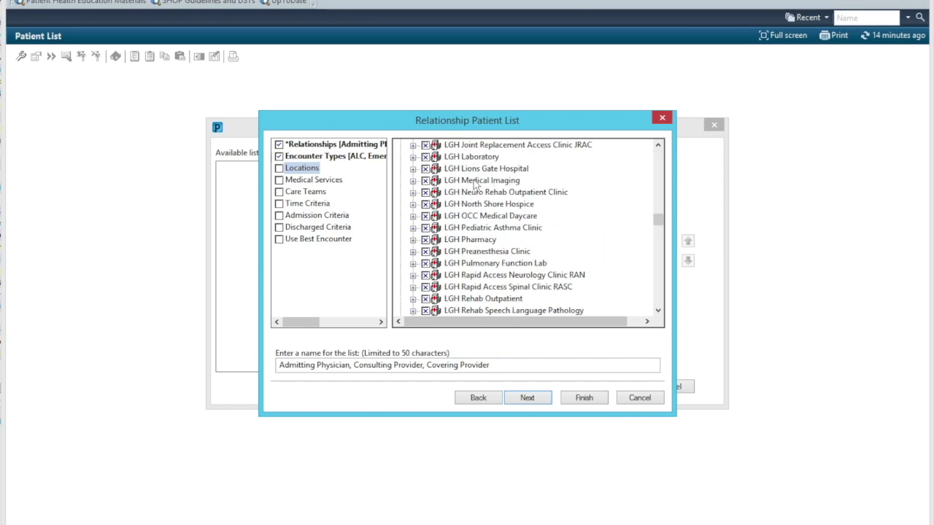
left_click(413, 169)
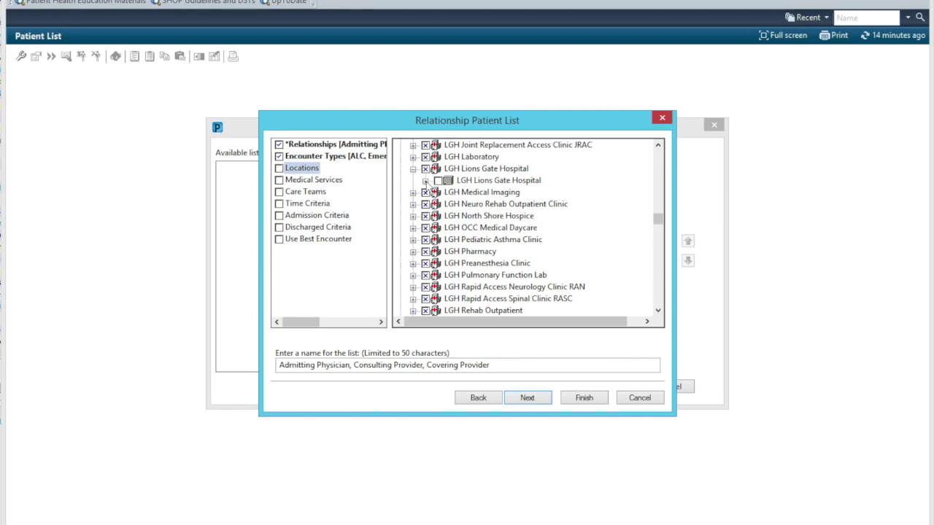
left_click(426, 180)
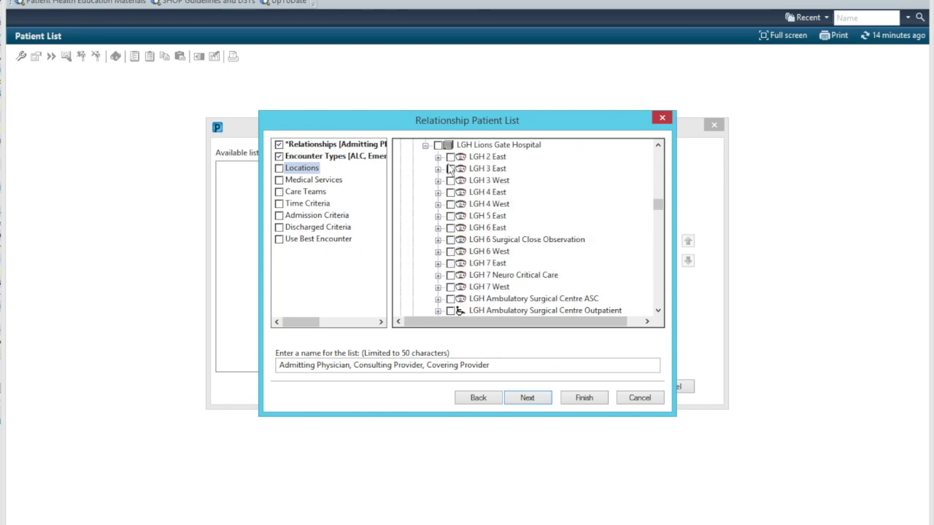
left_click(450, 157)
left_click(451, 169)
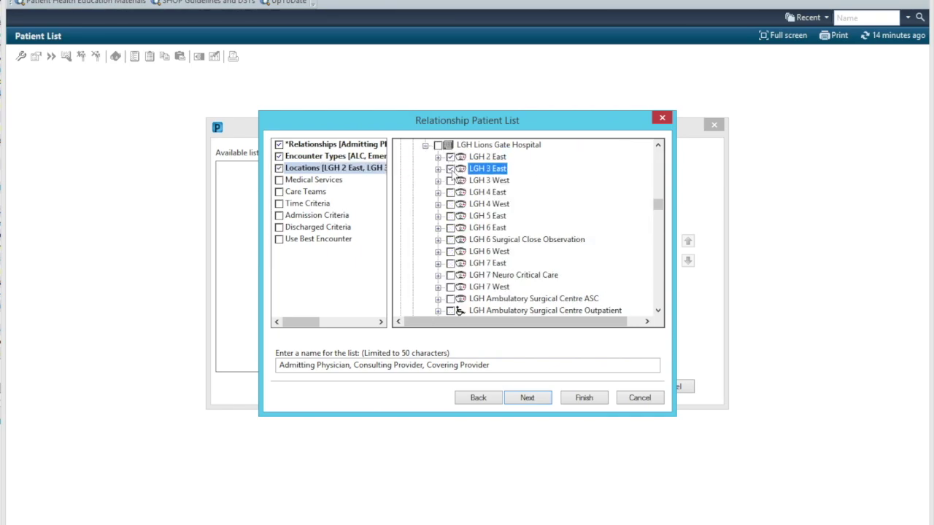
scroll(456, 219, "down", 5)
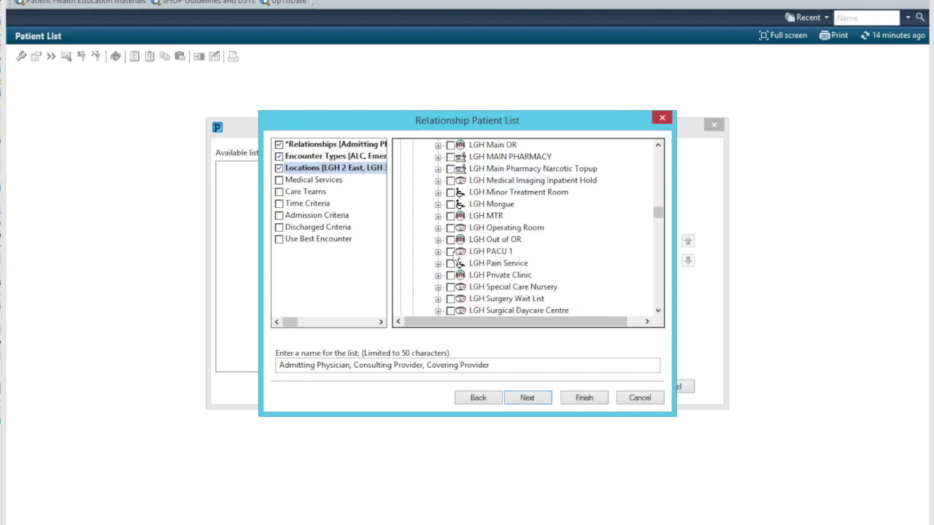
left_click(450, 251)
scroll(454, 255, "up", 1)
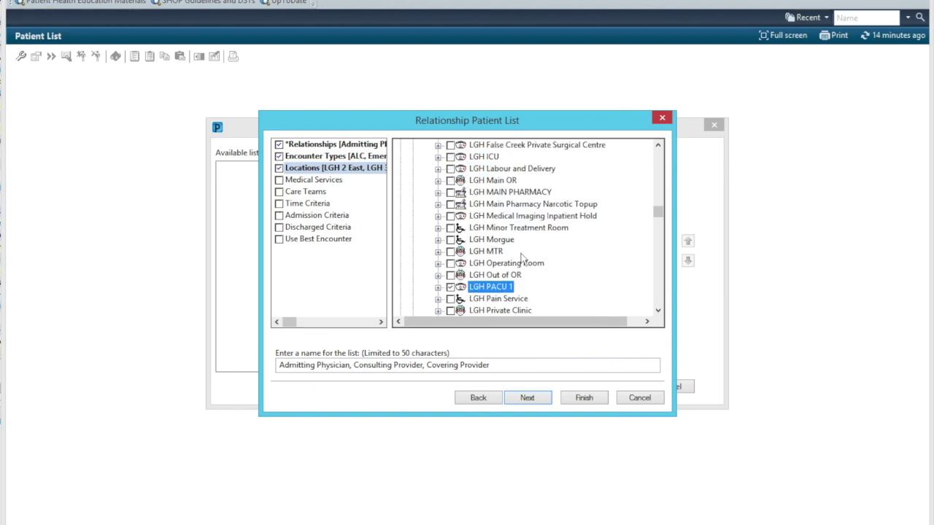
left_click(291, 181)
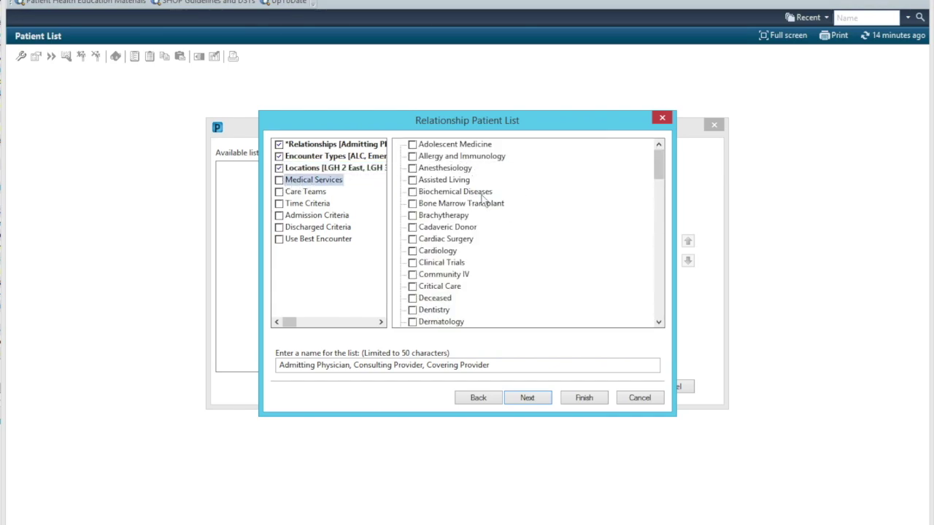
Tick medical services from Adolescent Medicine through Dermatology
left_click(412, 146)
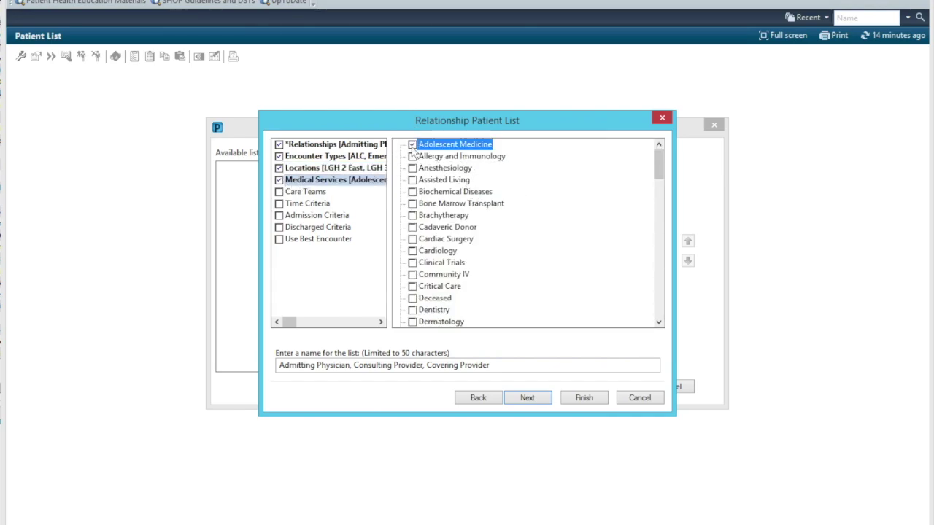
left_click(412, 157)
left_click(412, 168)
left_click(413, 180)
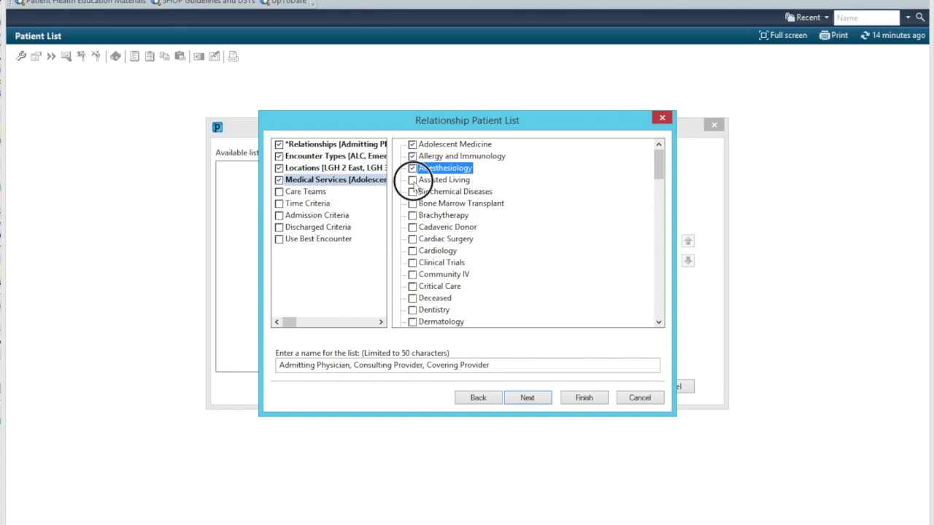
left_click(413, 192)
left_click(413, 204)
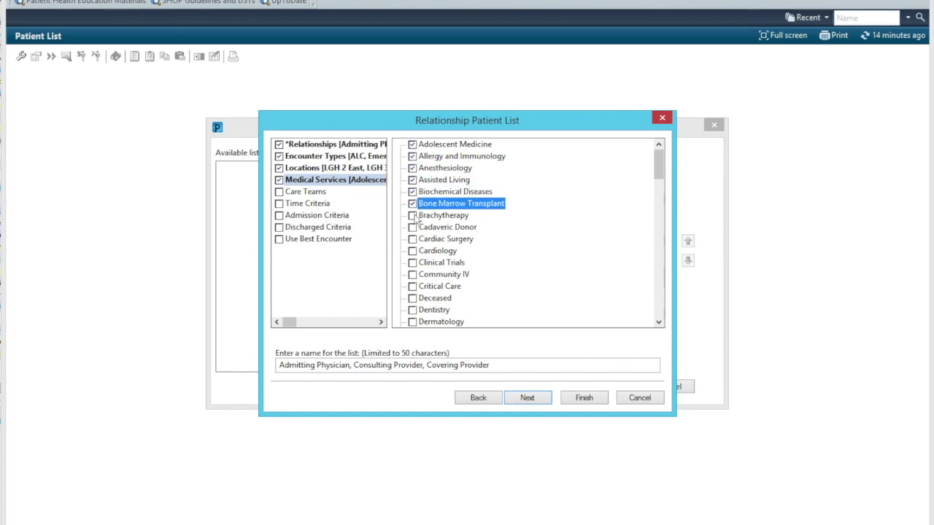
left_click(413, 216)
left_click(413, 227)
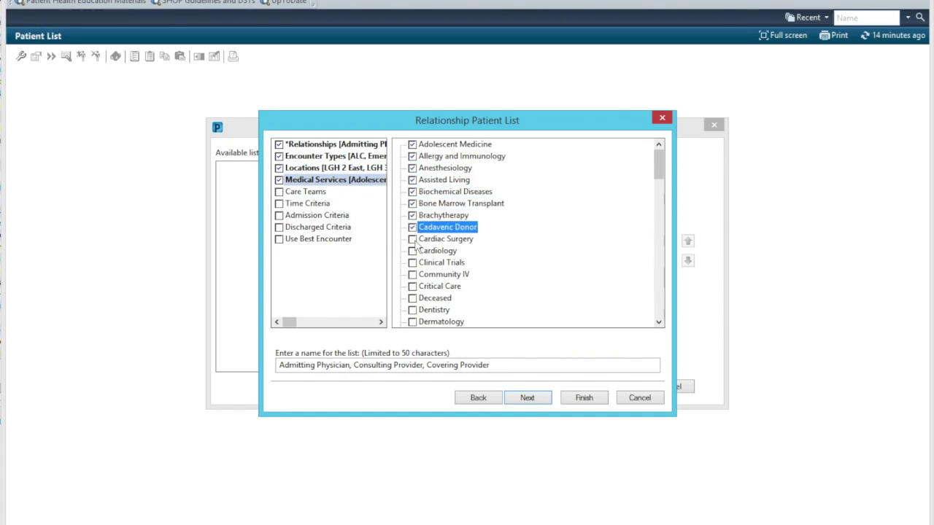
left_click(413, 239)
left_click(413, 251)
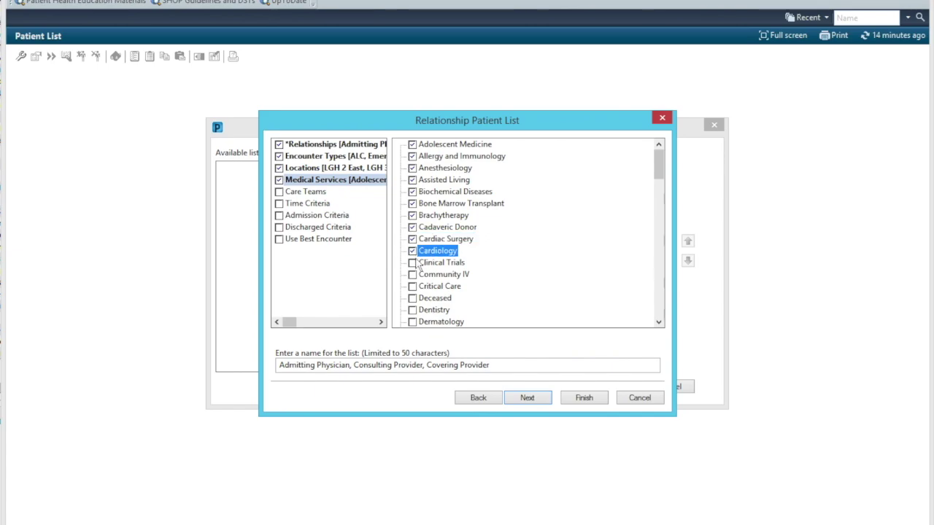
left_click(413, 262)
left_click(413, 275)
left_click(413, 286)
left_click(413, 298)
left_click(413, 310)
left_click(413, 321)
scroll(416, 321, "down", 4)
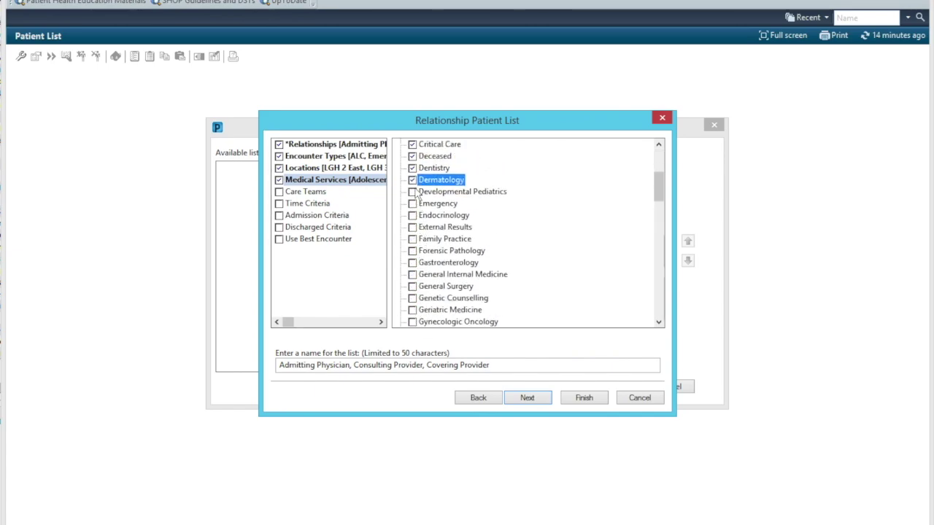
Tick medical services from Developmental Pediatrics through Gynecologic Oncology
left_click(413, 192)
left_click(413, 204)
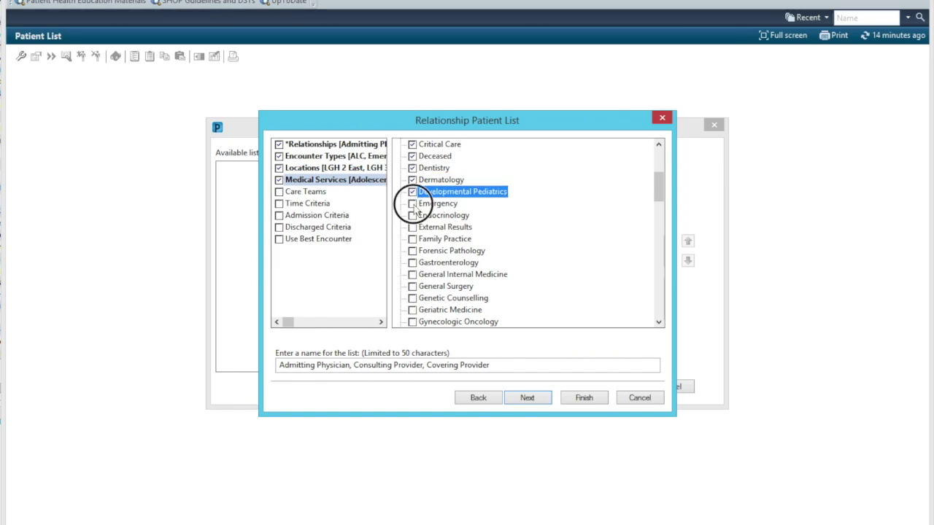
left_click(413, 215)
left_click(413, 227)
left_click(412, 251)
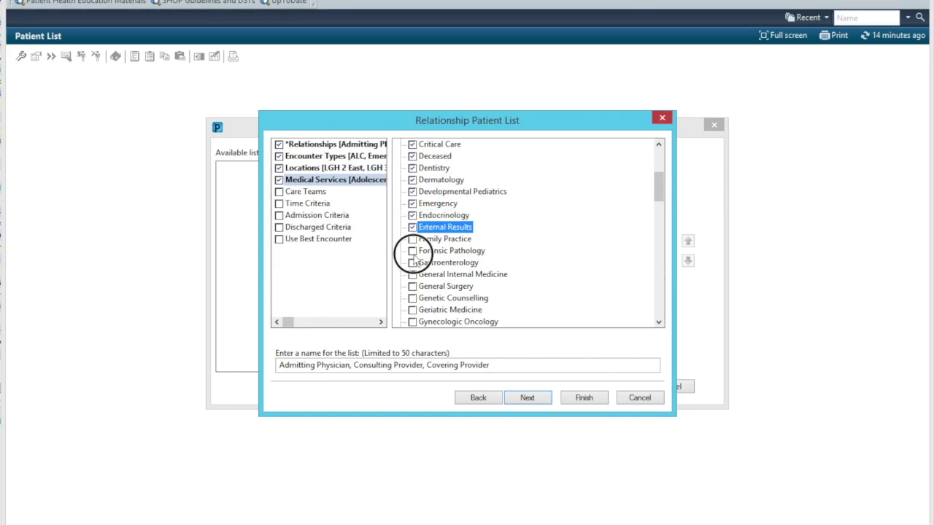
left_click(412, 263)
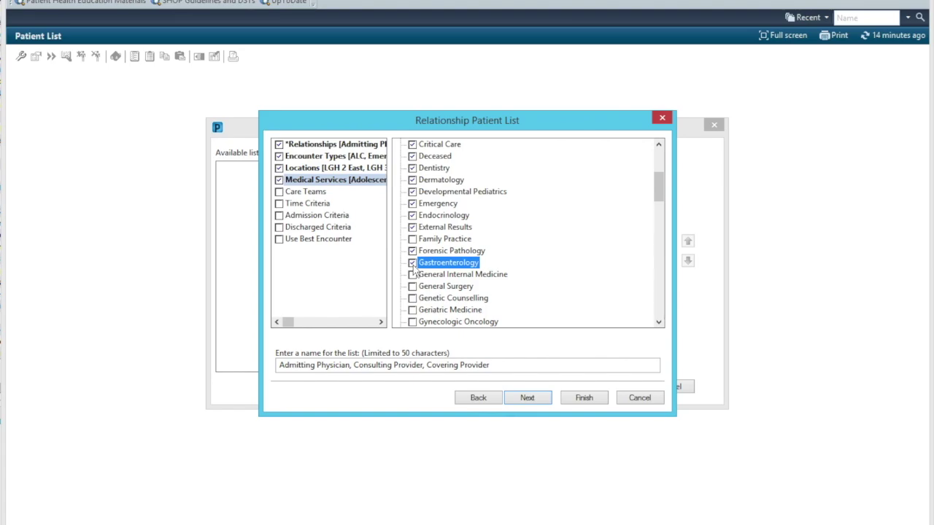
left_click(412, 274)
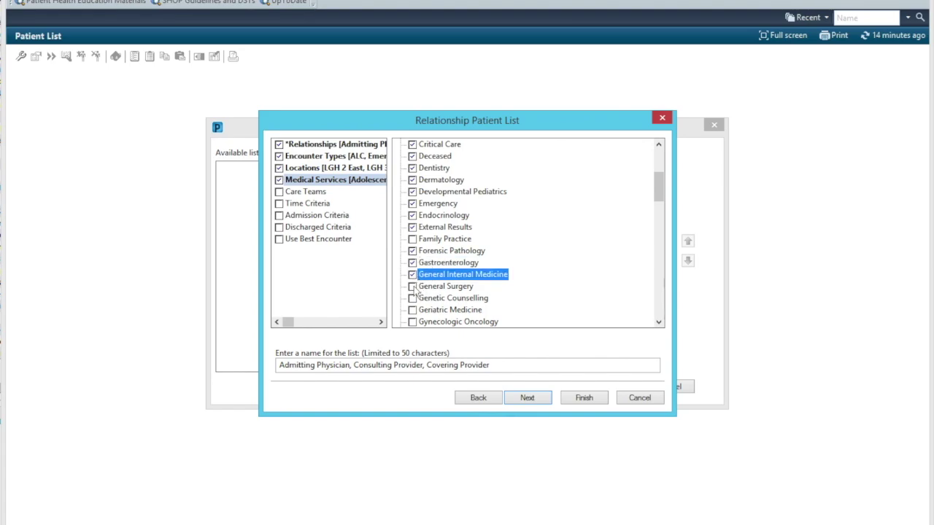
left_click(412, 286)
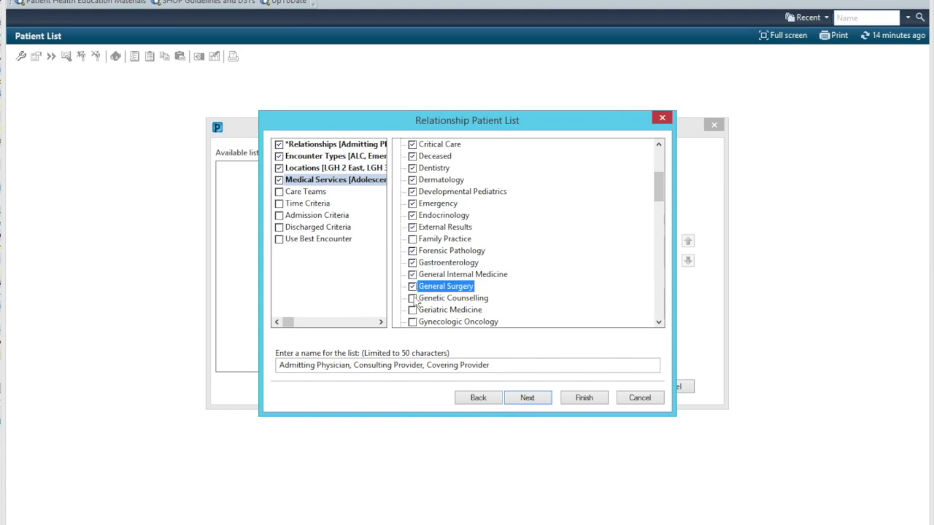
left_click(412, 297)
left_click(412, 310)
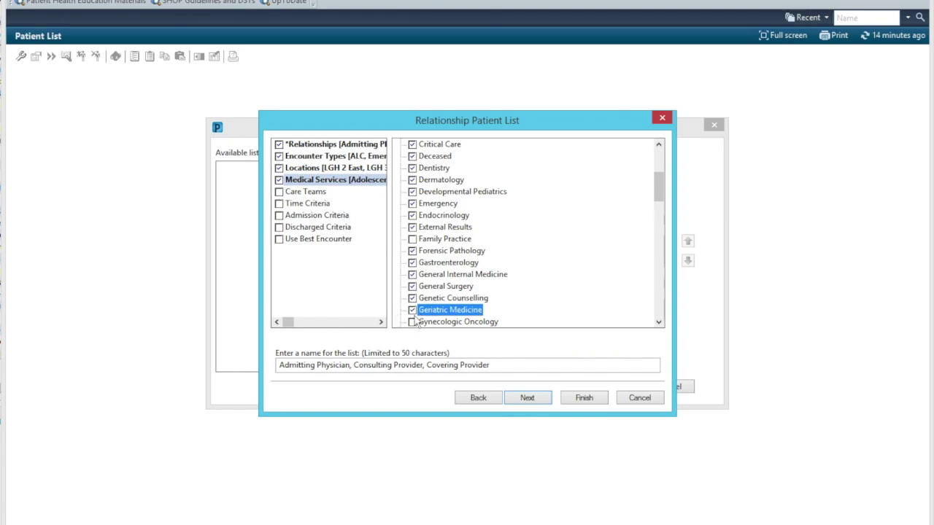
left_click(412, 322)
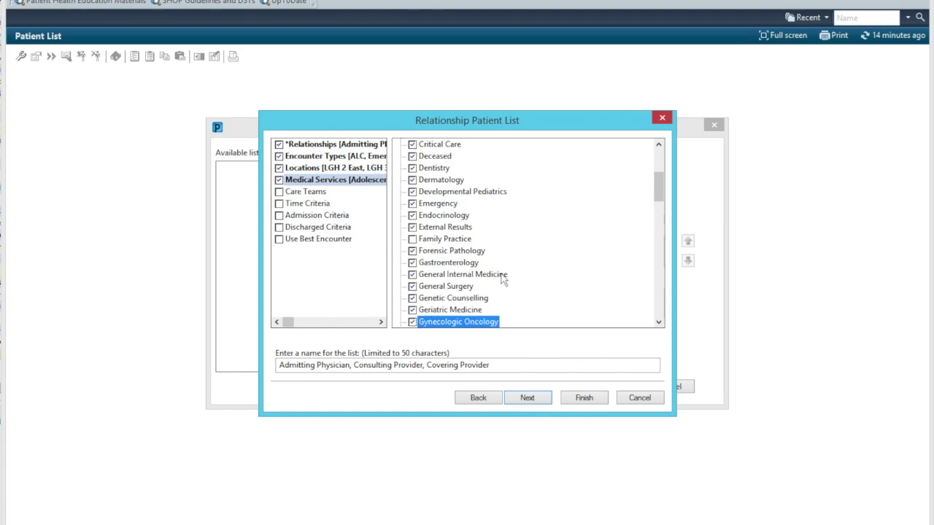
Tick Gynecology through HIM Documentation, Hospitalist and Hyperbaric Medicine, and Oral and Maxillofacial Surgery
scroll(502, 276, "down", 3)
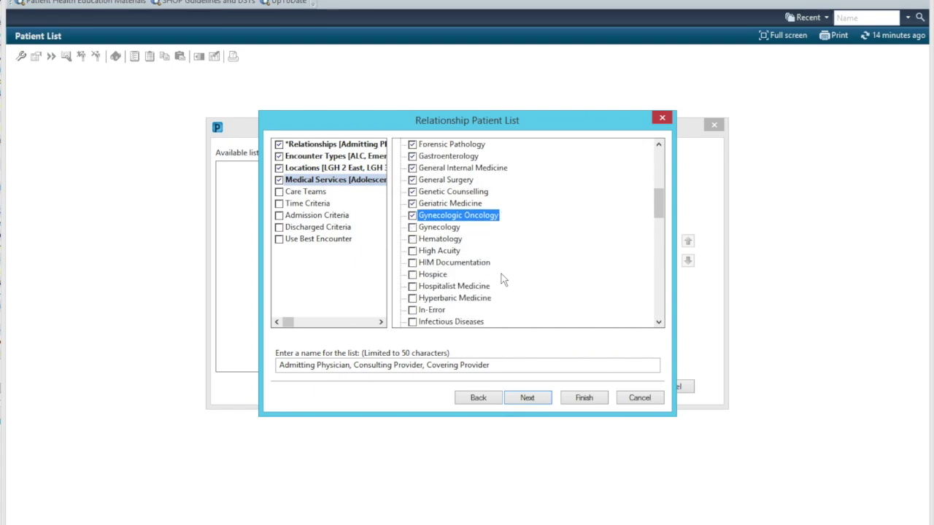
left_click(437, 263, "shift")
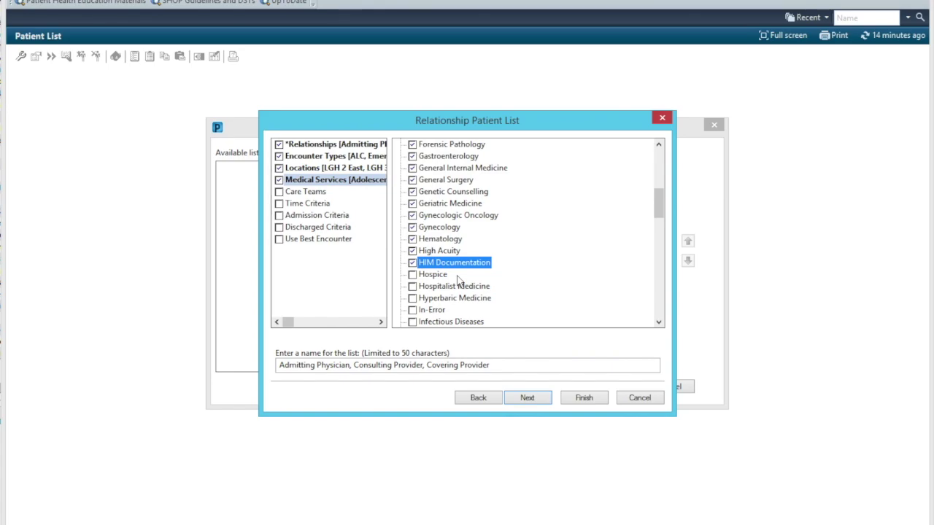
left_click(412, 286)
left_click(413, 298)
scroll(412, 302, "down", 10)
left_click(413, 227)
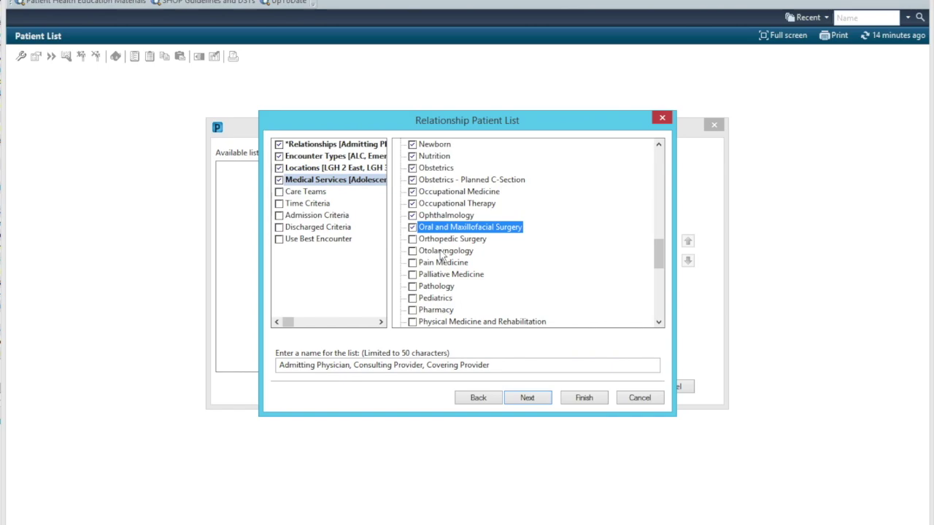
scroll(577, 181, "up", 10)
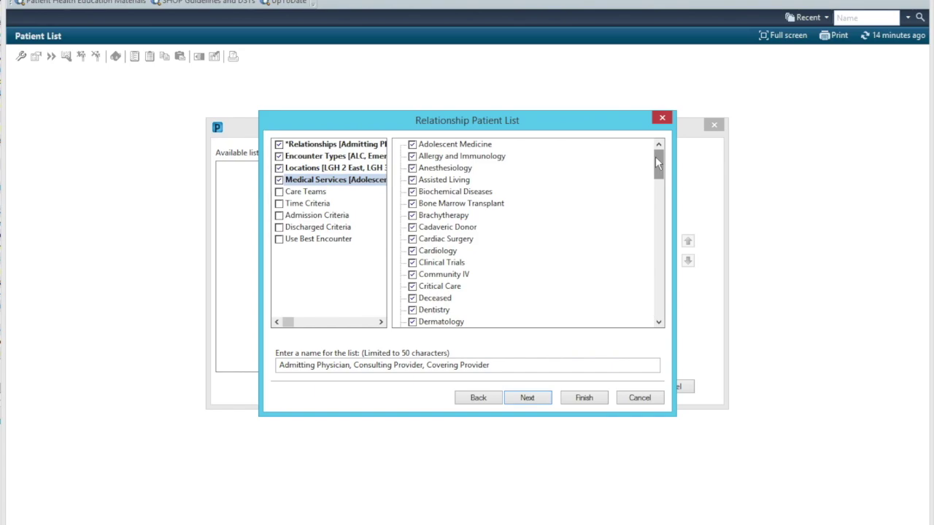
Finish the Medical Services list to Vascular Surgery, leaving Palliative Medicine and Short Stay unchecked
left_click_drag(656, 159, 658, 257)
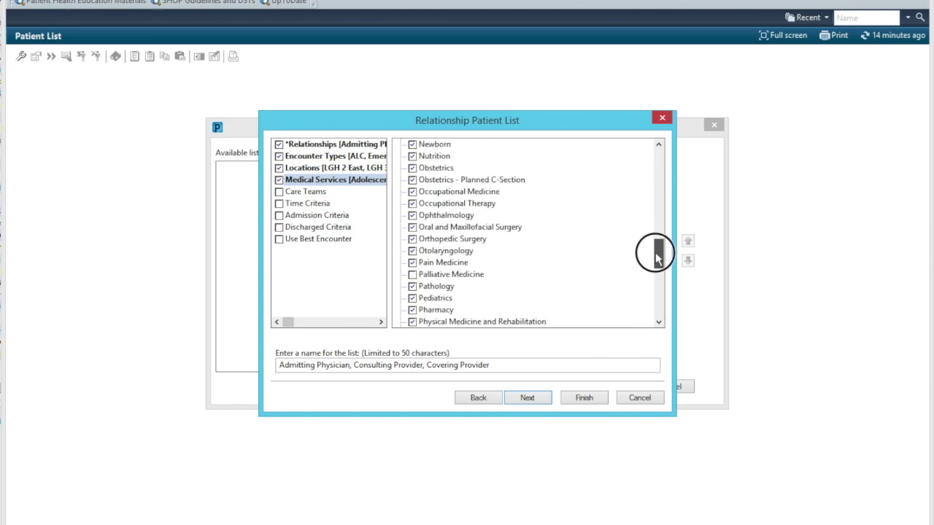
left_click_drag(656, 255, 656, 314)
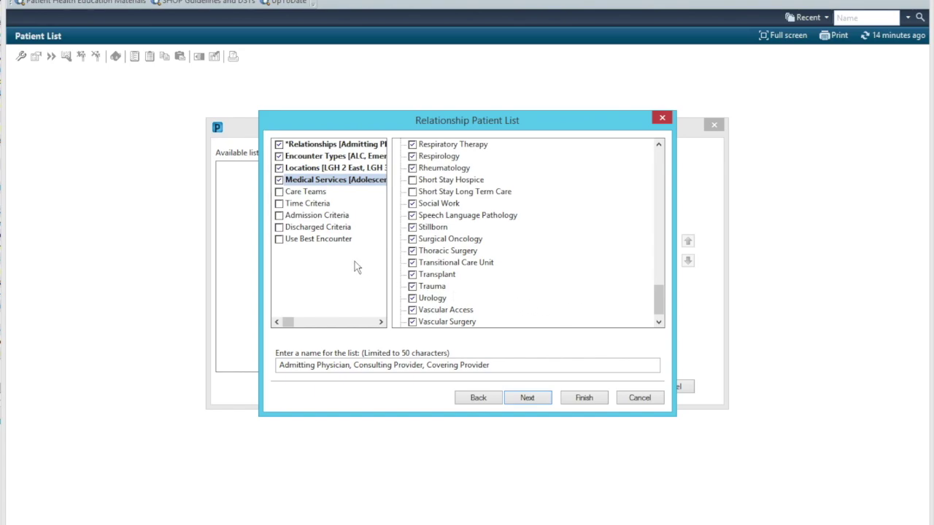
left_click(288, 227)
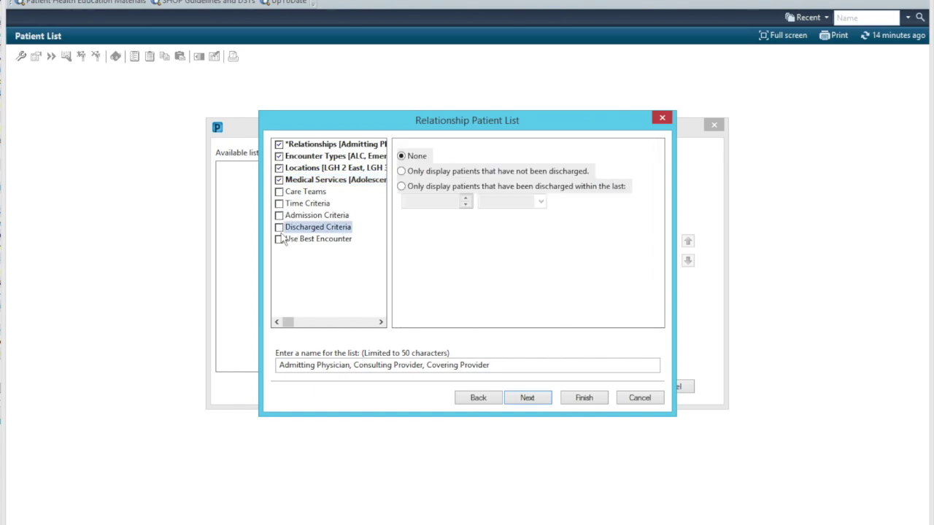
Restrict to patients not yet discharged, name the list 'My auto List', and finish it
left_click(404, 172)
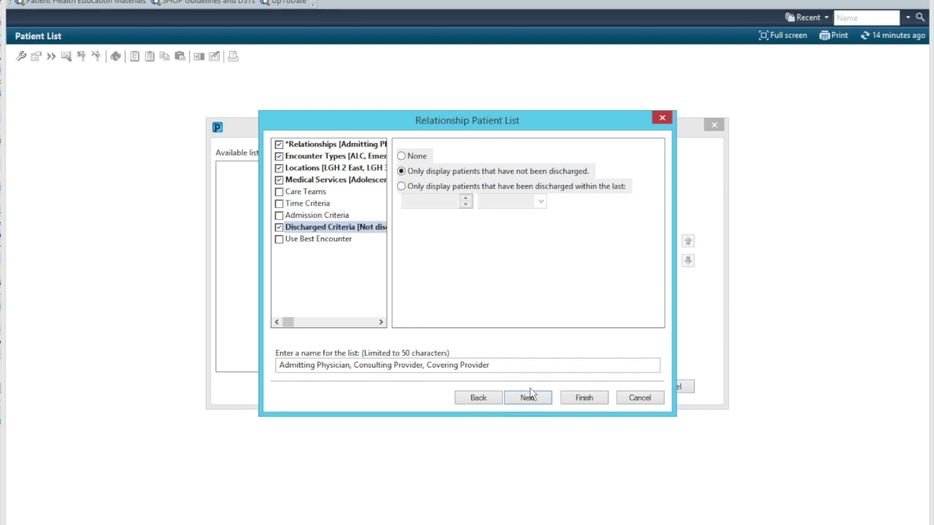
left_click_drag(502, 367, 229, 369)
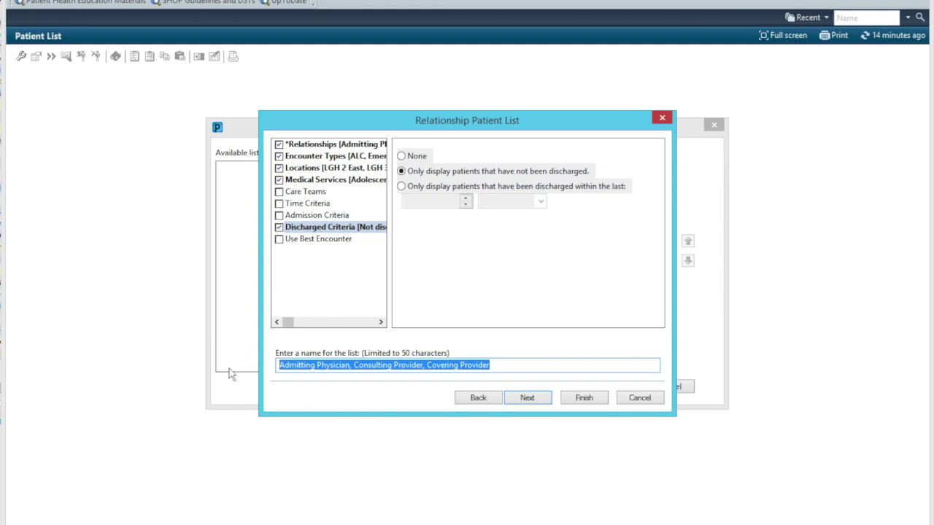
type("My aut")
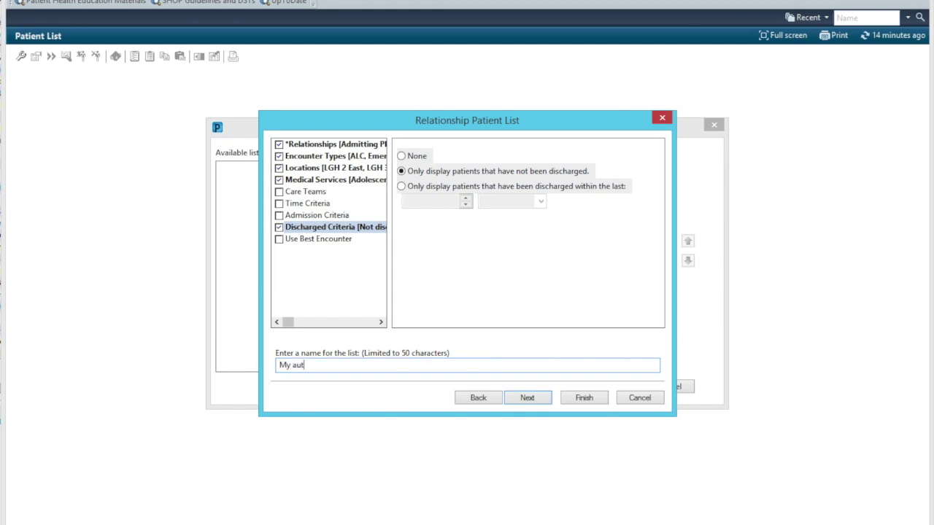
type("o List")
left_click(578, 399)
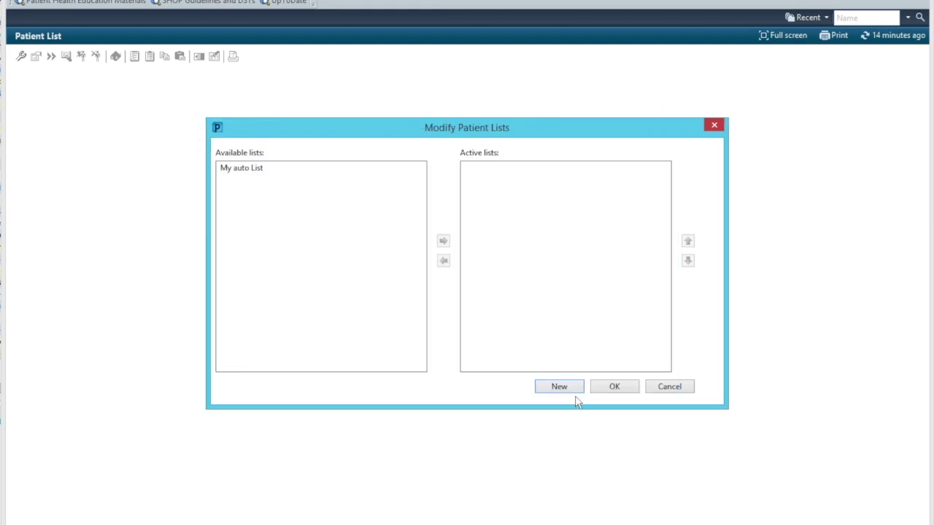
Move My auto List to the active lists and display it
left_click(261, 172)
left_click(443, 244)
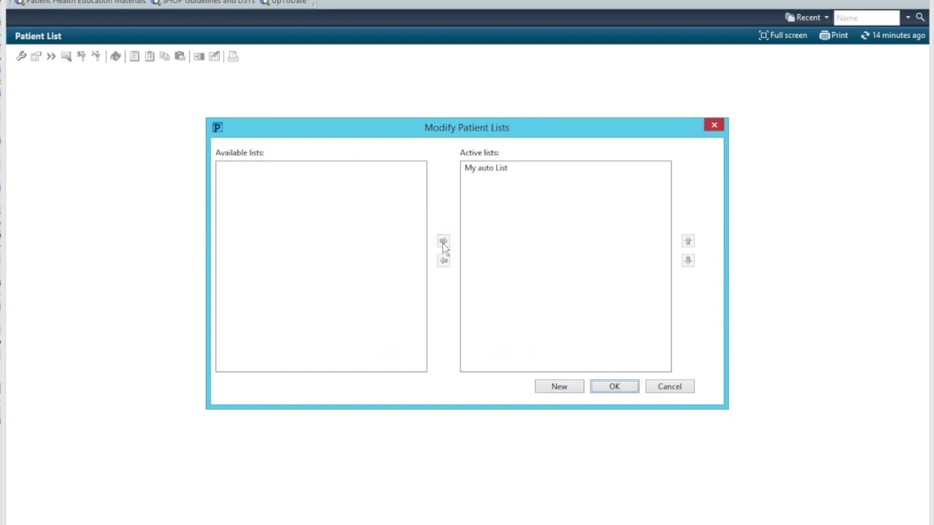
left_click(613, 392)
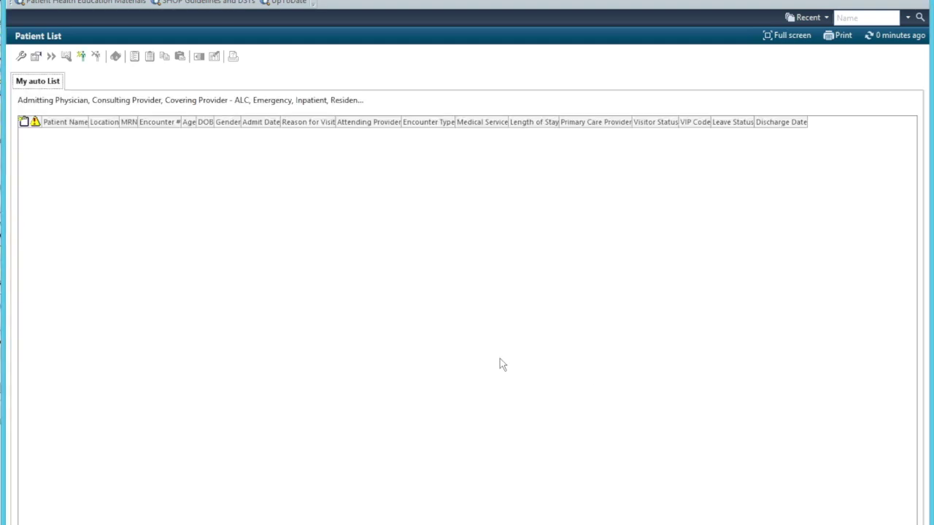